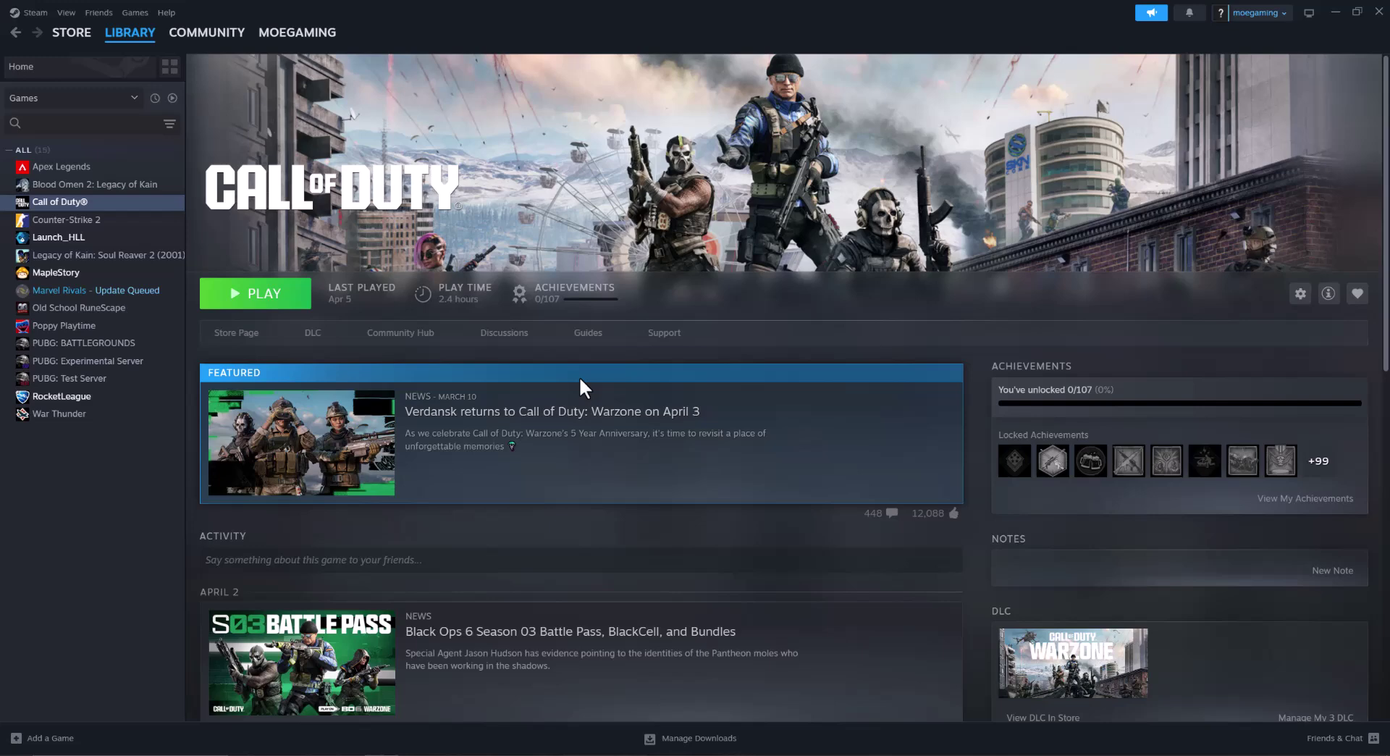
# Step: View Call of Duty's installed files settings in its Steam properties, then close them
pyautogui.rightClick(130, 207)
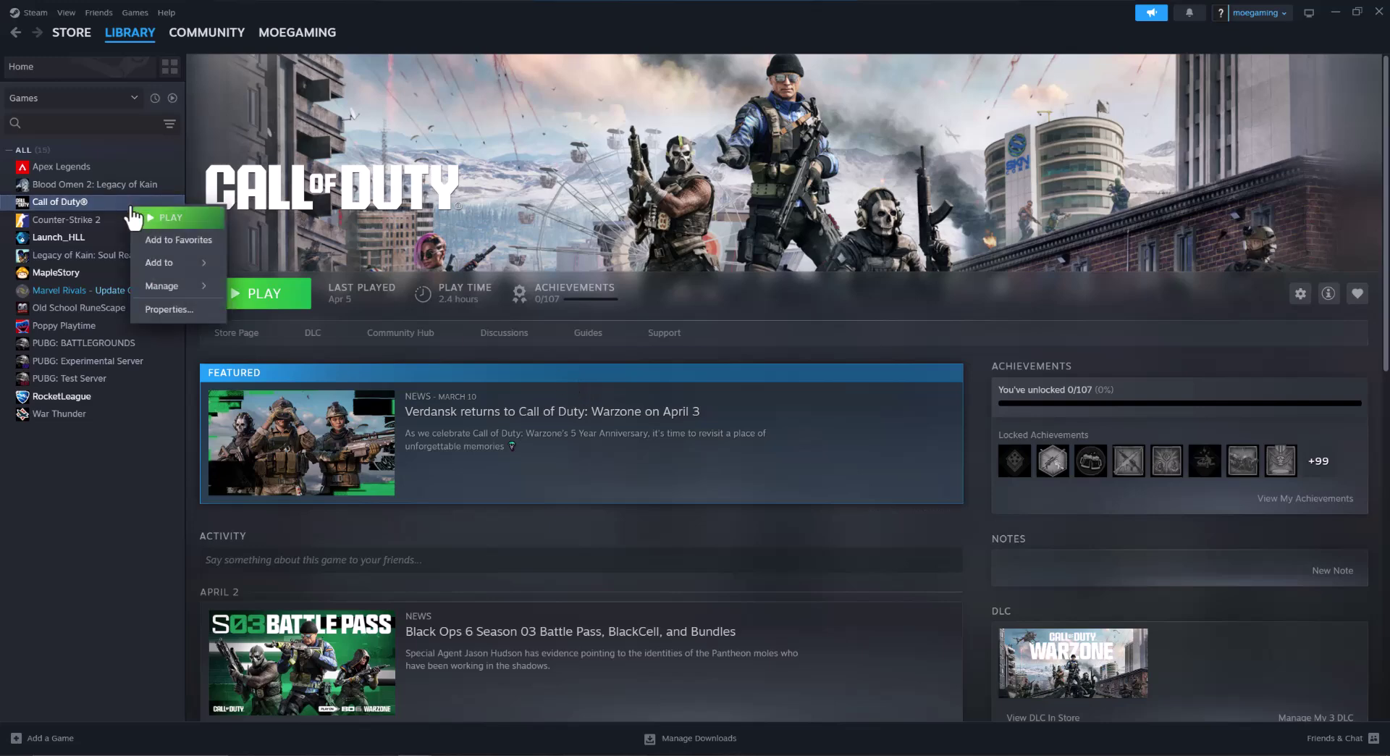
pyautogui.click(168, 309)
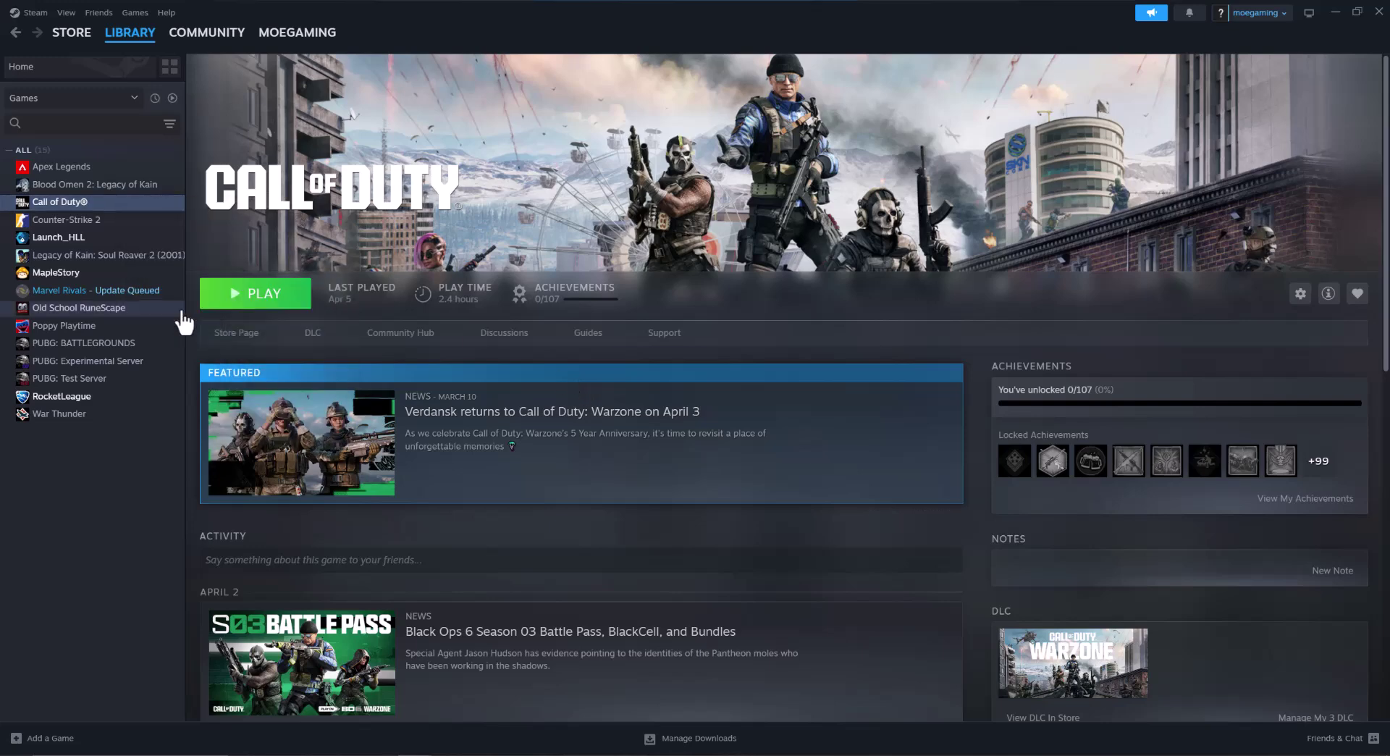
pyautogui.click(478, 289)
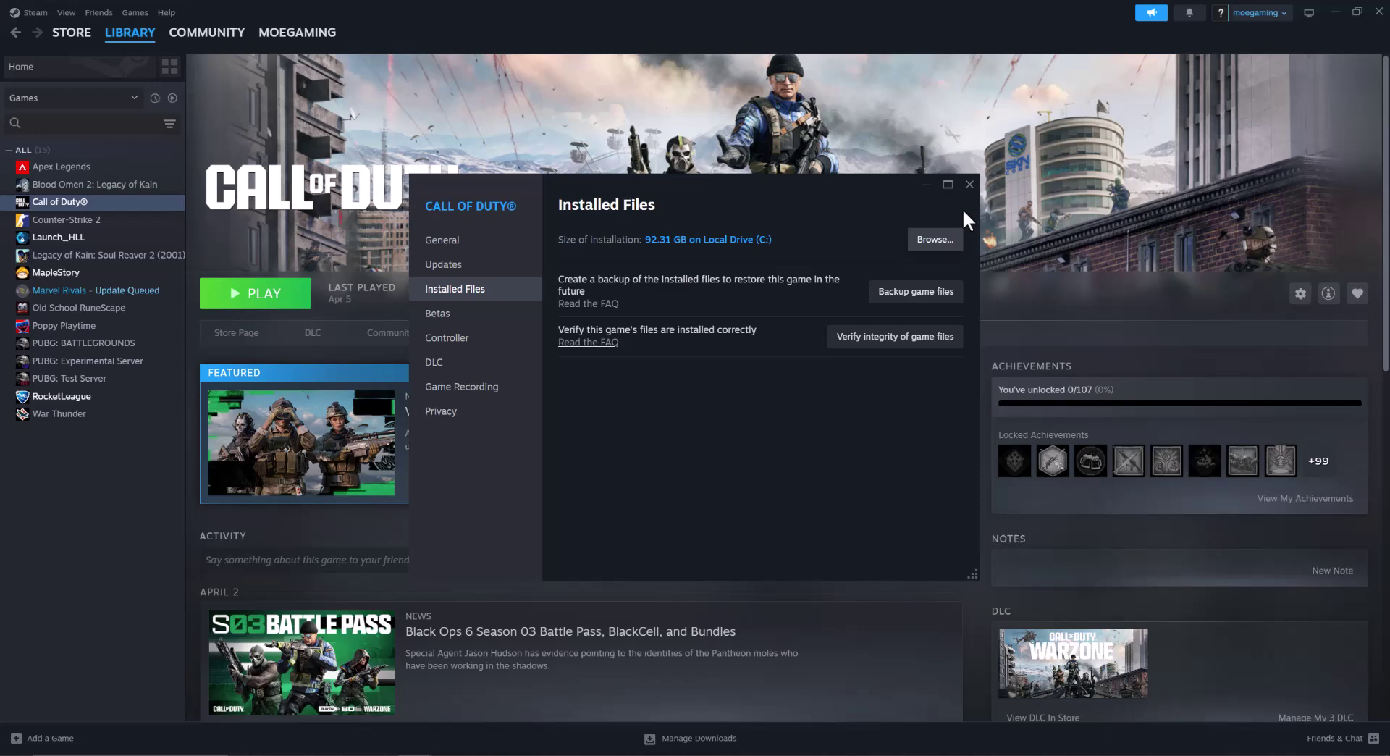
pyautogui.click(973, 184)
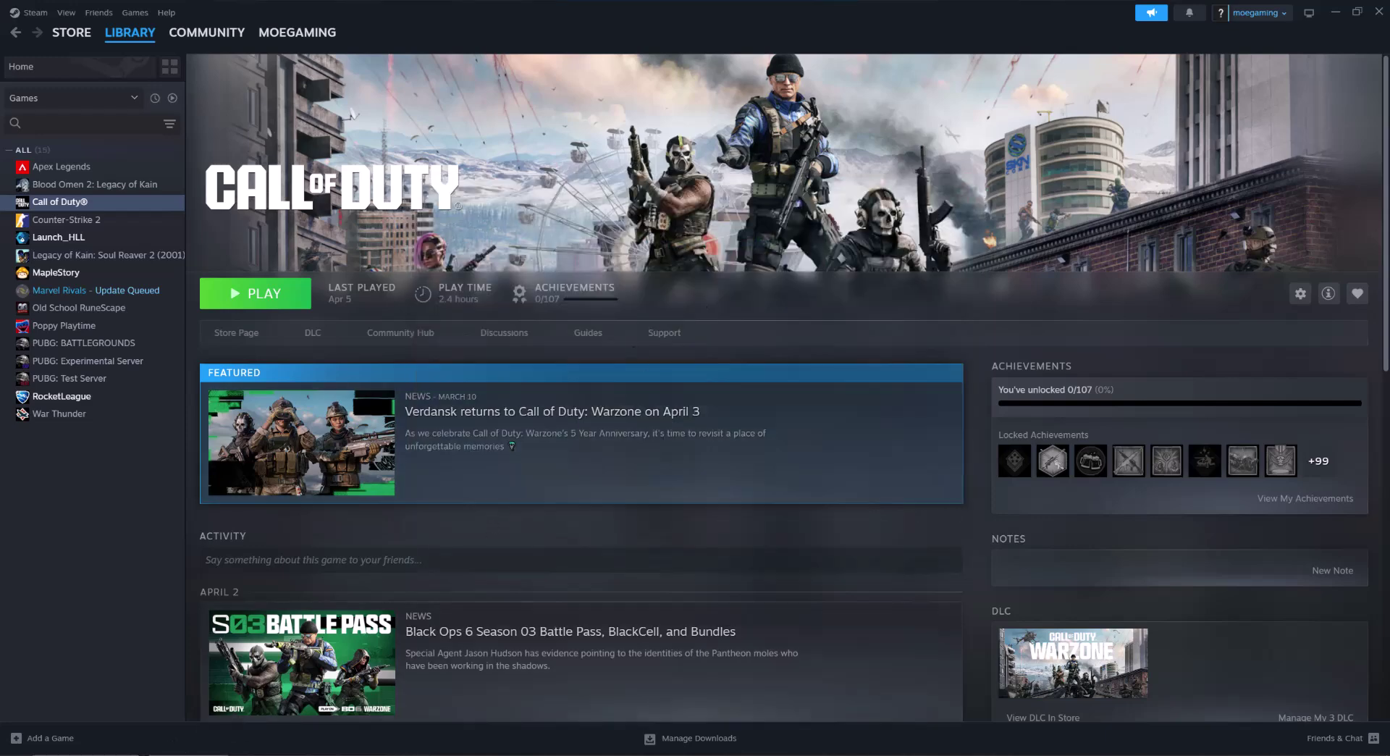
# Step: In Device Manager, expand Display adapters and start, then cancel, the GTX 1080 Ti driver update
pyautogui.press('super')
pyautogui.write('dev')
pyautogui.press('Return')
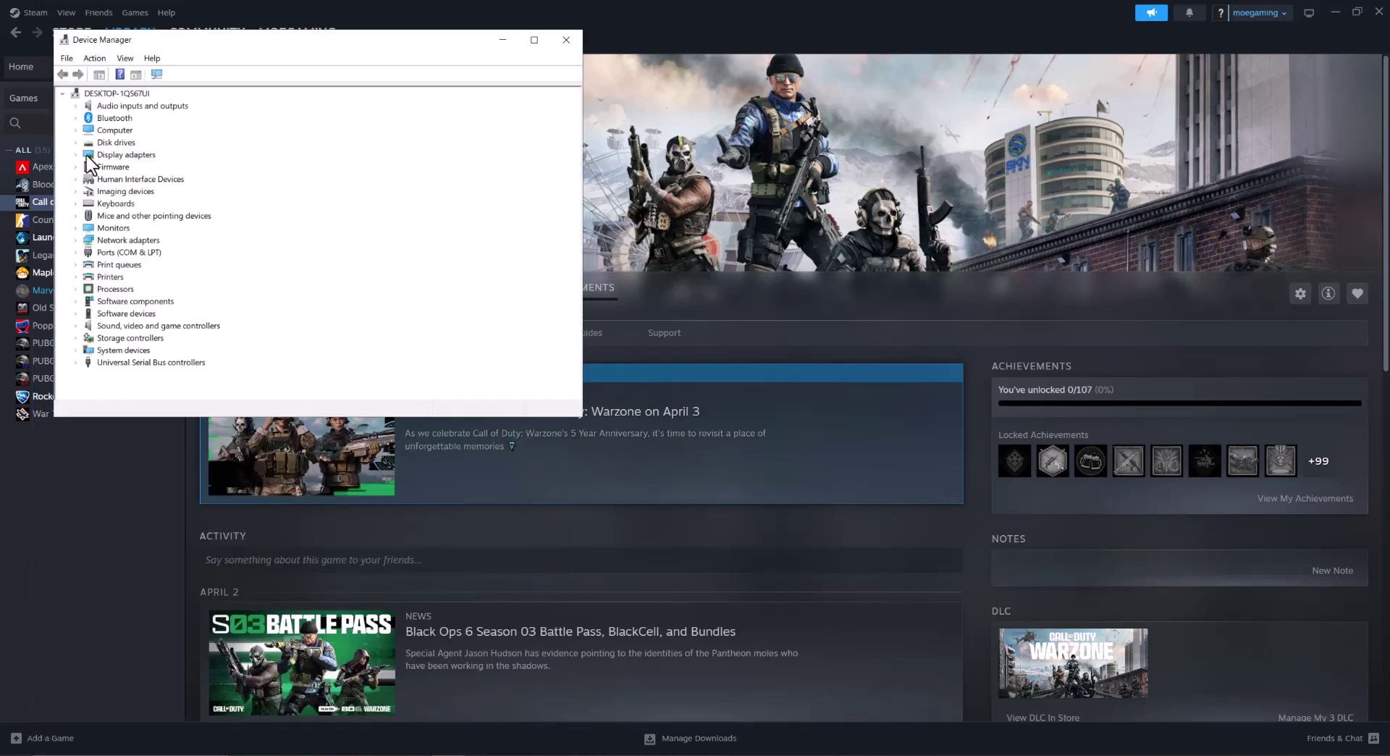
pyautogui.click(73, 155)
pyautogui.rightClick(117, 168)
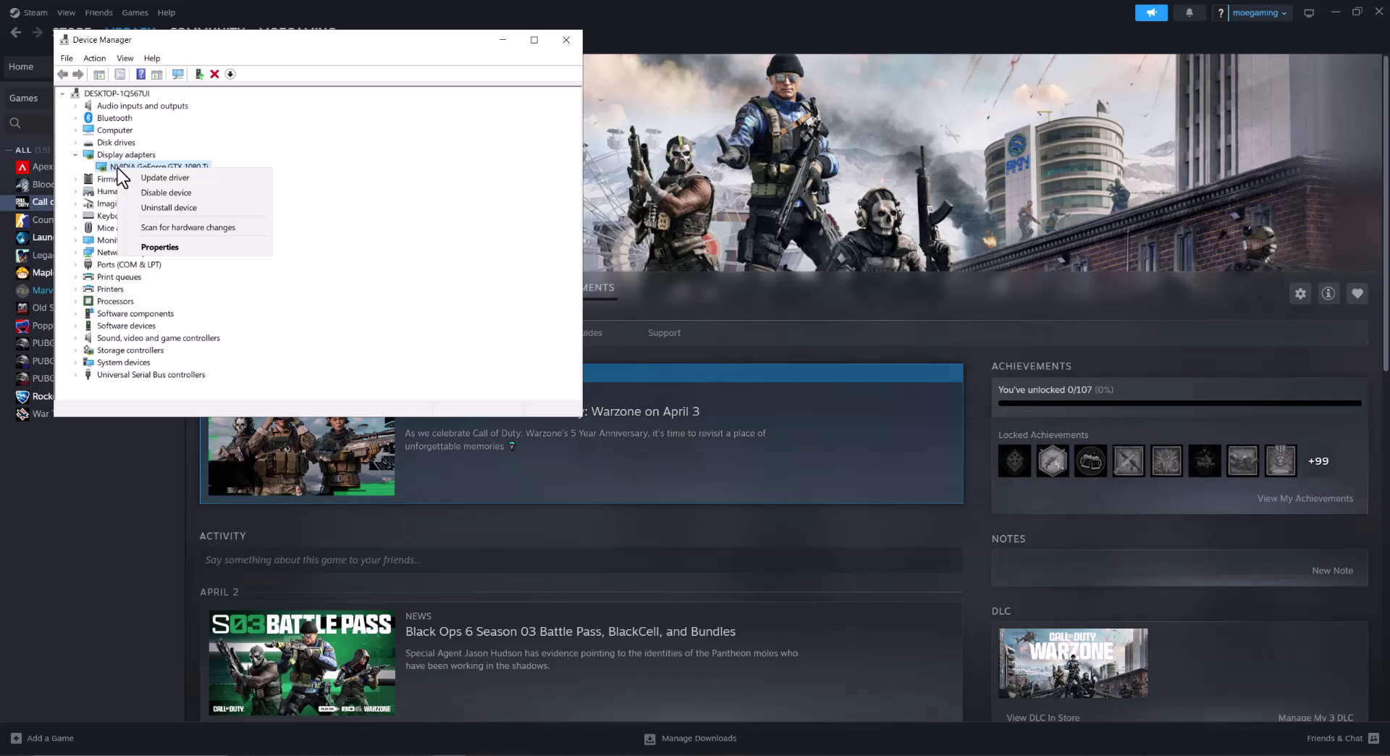
pyautogui.click(168, 179)
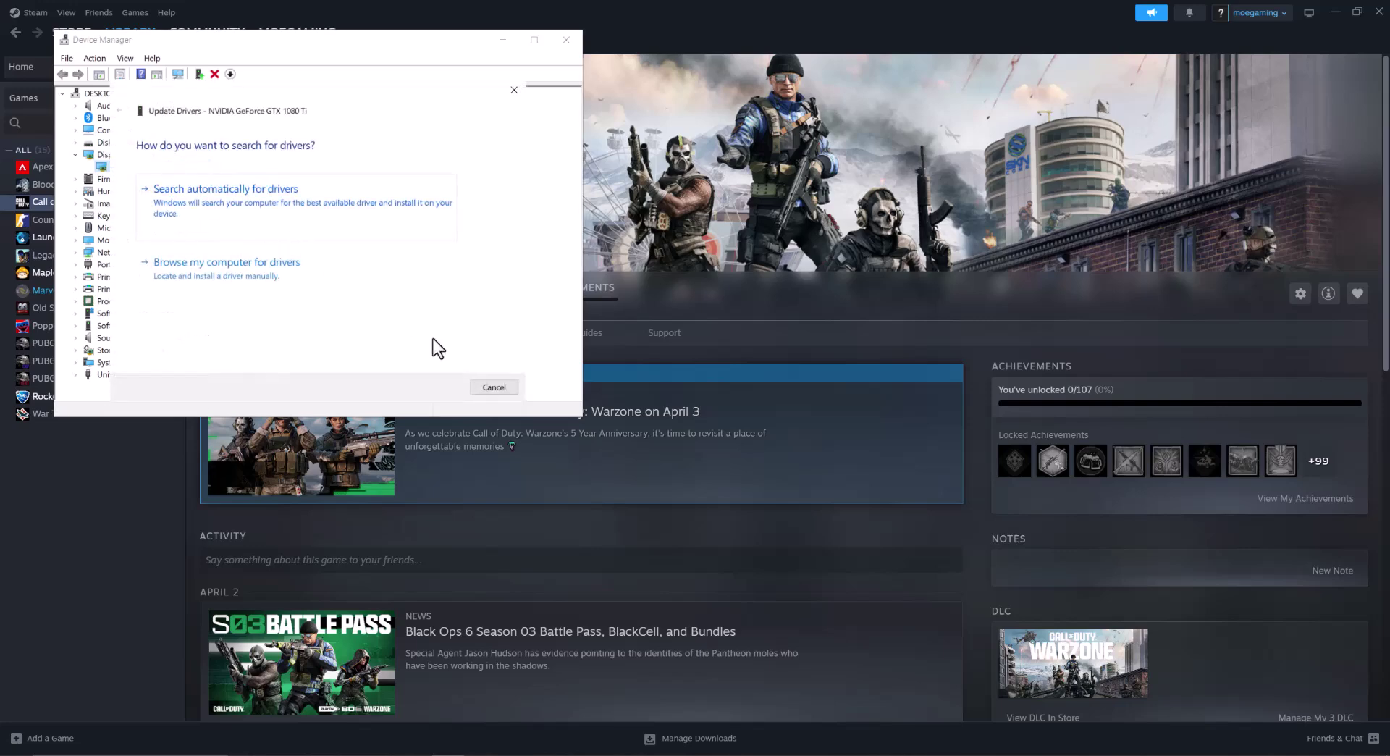
pyautogui.click(494, 386)
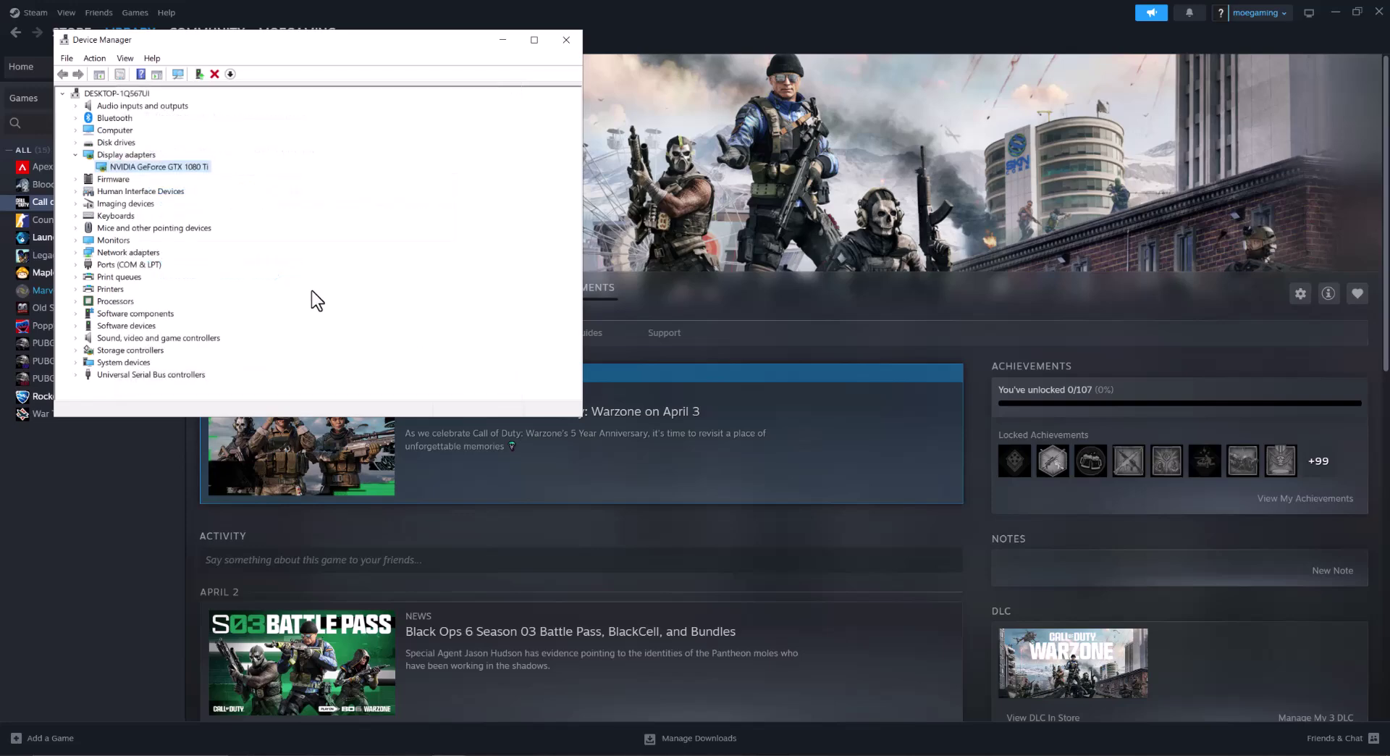